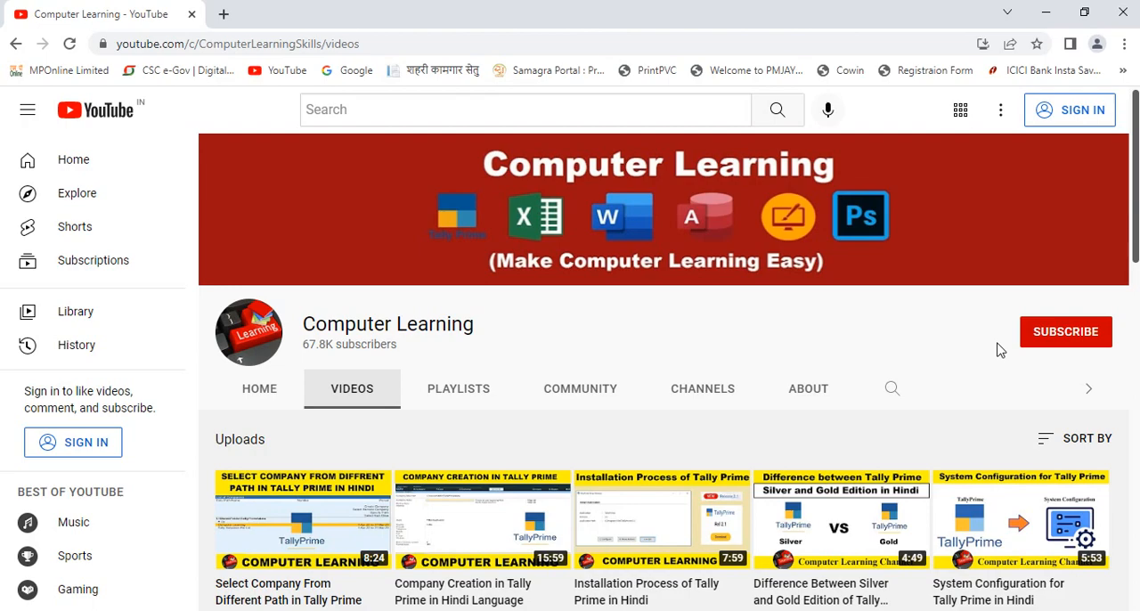
- Switch to TallyPrime and open the form for creating a new company
{"action": "key", "text": "alt+Tab"}
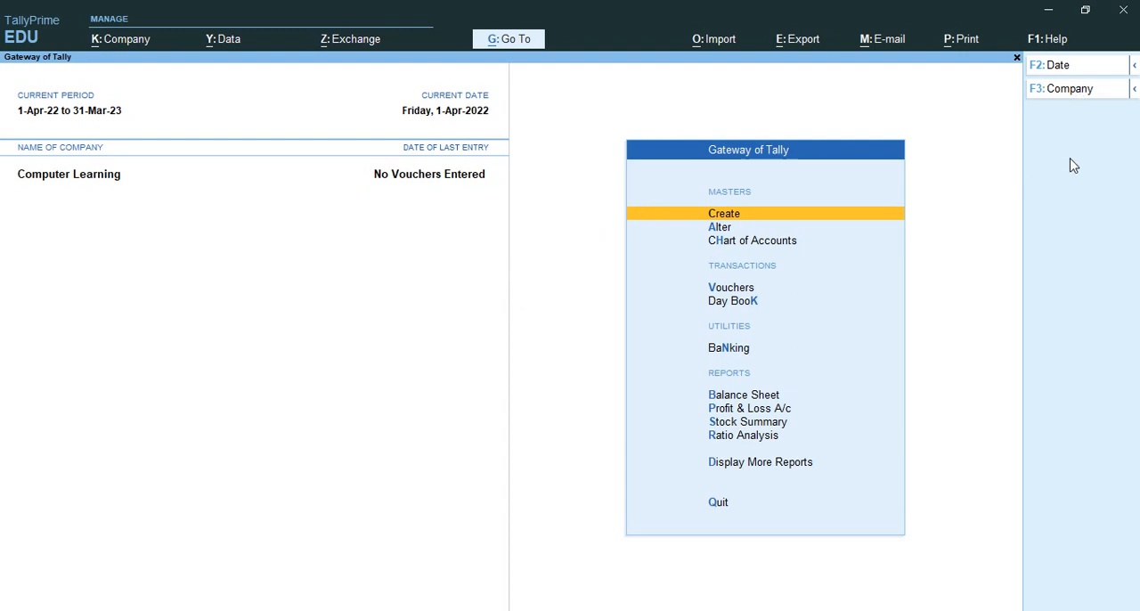
{"action": "key", "text": "F3"}
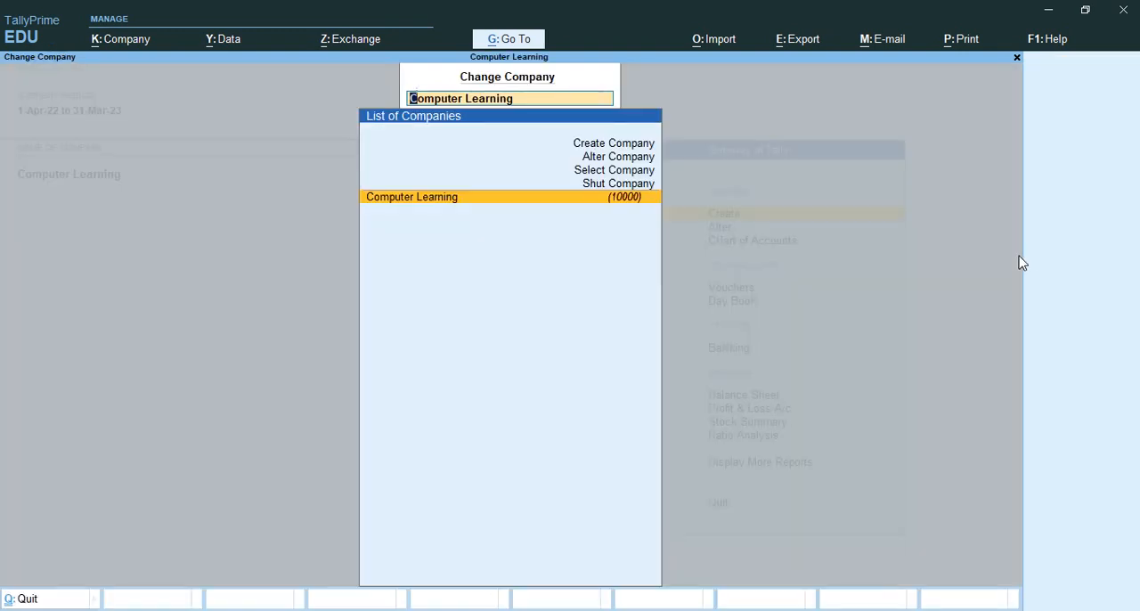
{"action": "key", "text": "Up"}
{"action": "key", "text": "Up"}
{"action": "key", "text": "Up"}
{"action": "key", "text": "Up"}
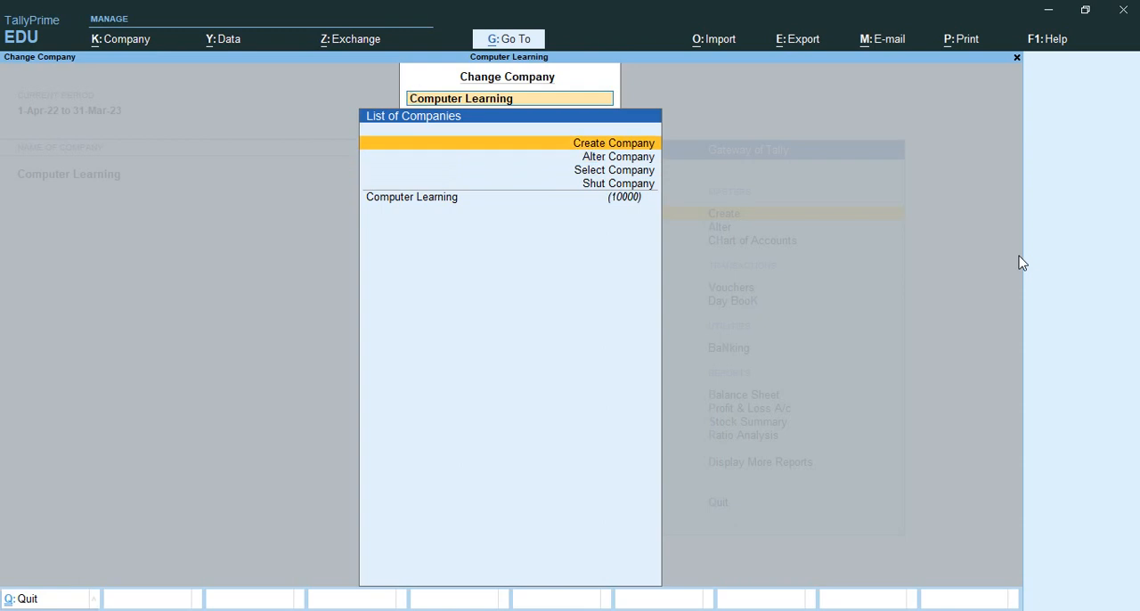
{"action": "key", "text": "Return"}
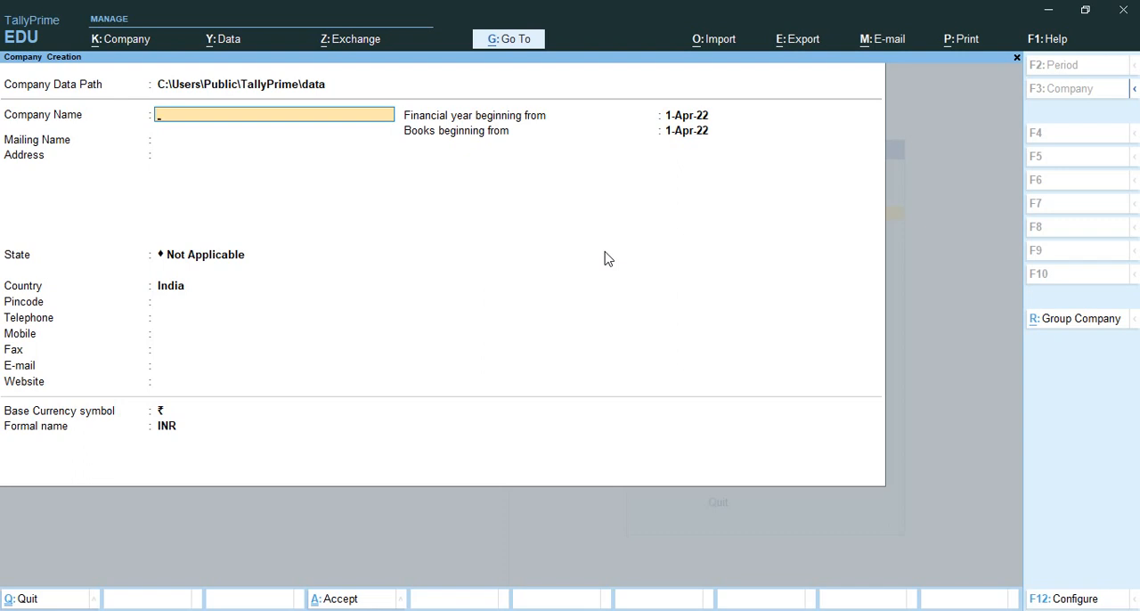
- Configure company creation to use a TallyVault password for encrypting company data, keeping the other options as set
{"action": "key", "text": "F12"}
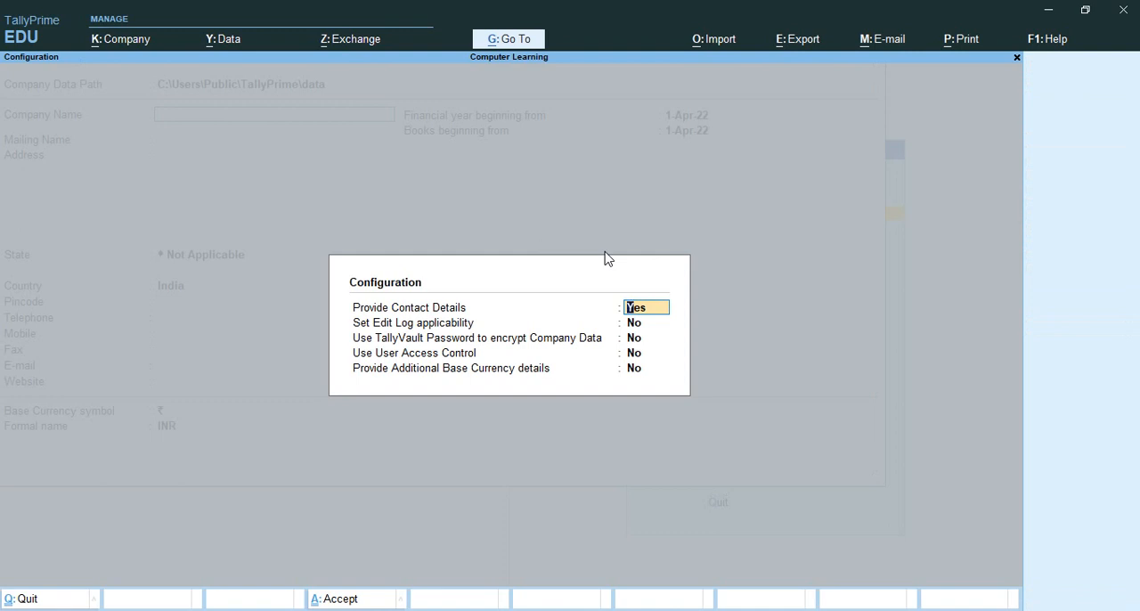
{"action": "key", "text": "Return"}
{"action": "key", "text": "Return"}
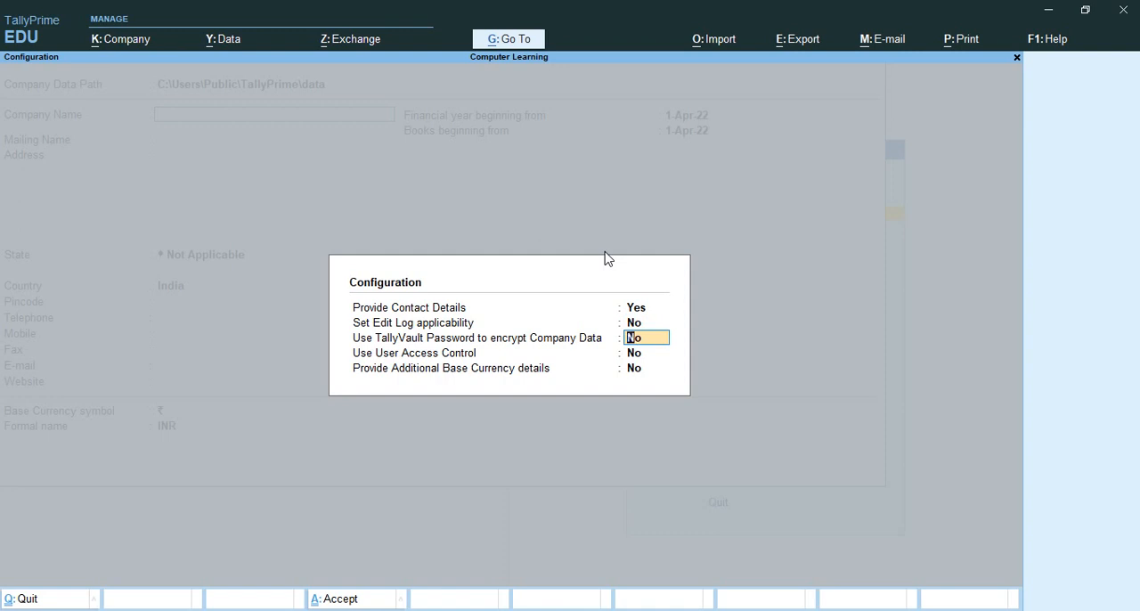
{"action": "type", "text": "y"}
{"action": "key", "text": "Return"}
{"action": "key", "text": "Return"}
{"action": "key", "text": "Return"}
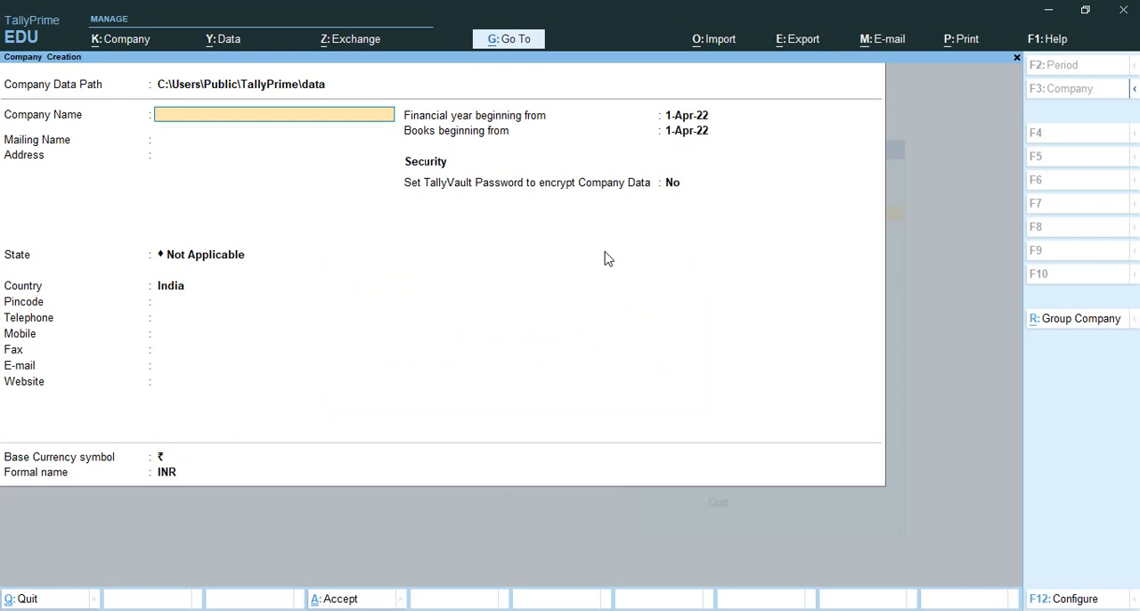
- Name the company Airtel India Pvt Ltd, use the same mailing name and leave the address blank
{"action": "type", "text": "Airtel India Pvt Ltd"}
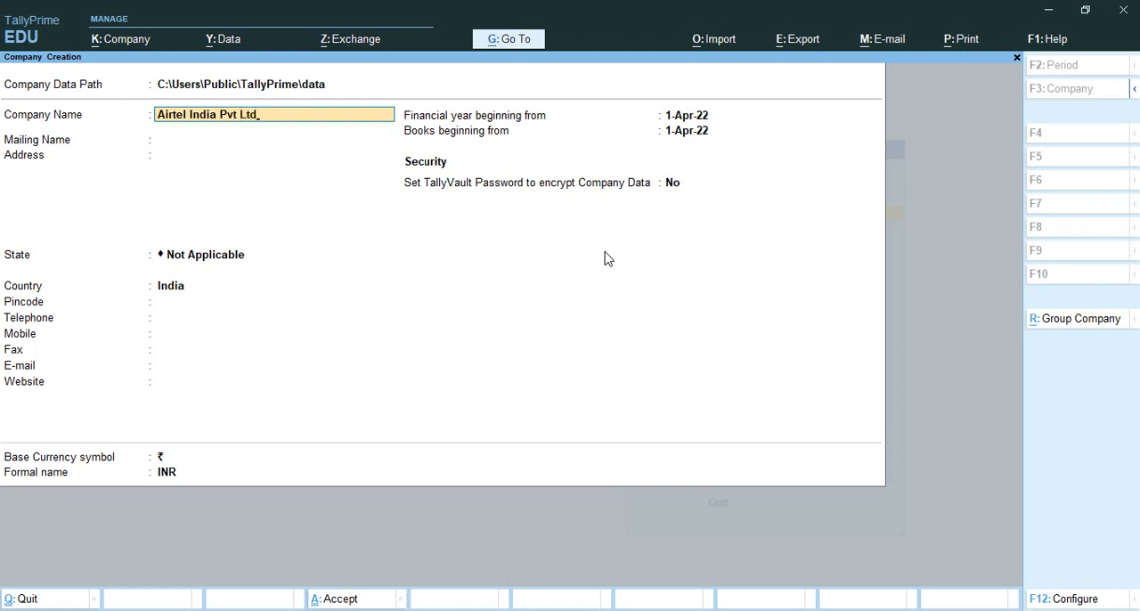
{"action": "key", "text": "Return"}
{"action": "key", "text": "Return"}
{"action": "key", "text": "Return"}
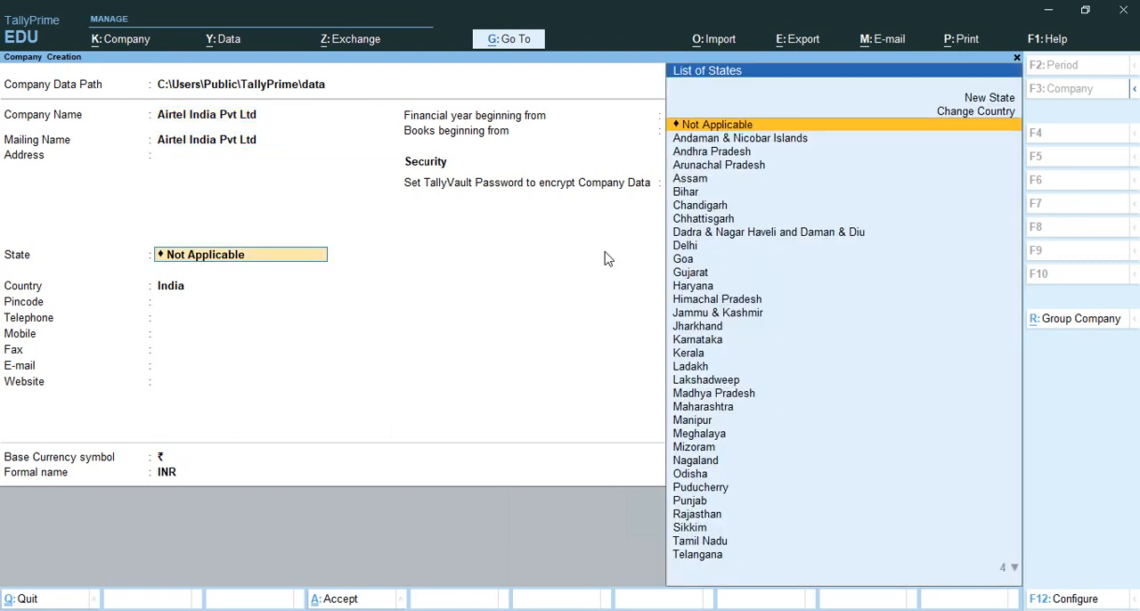
- Set the state to Madhya Pradesh, leave the contact details blank and keep both beginning dates at 1-Apr-22
{"action": "type", "text": "Mad"}
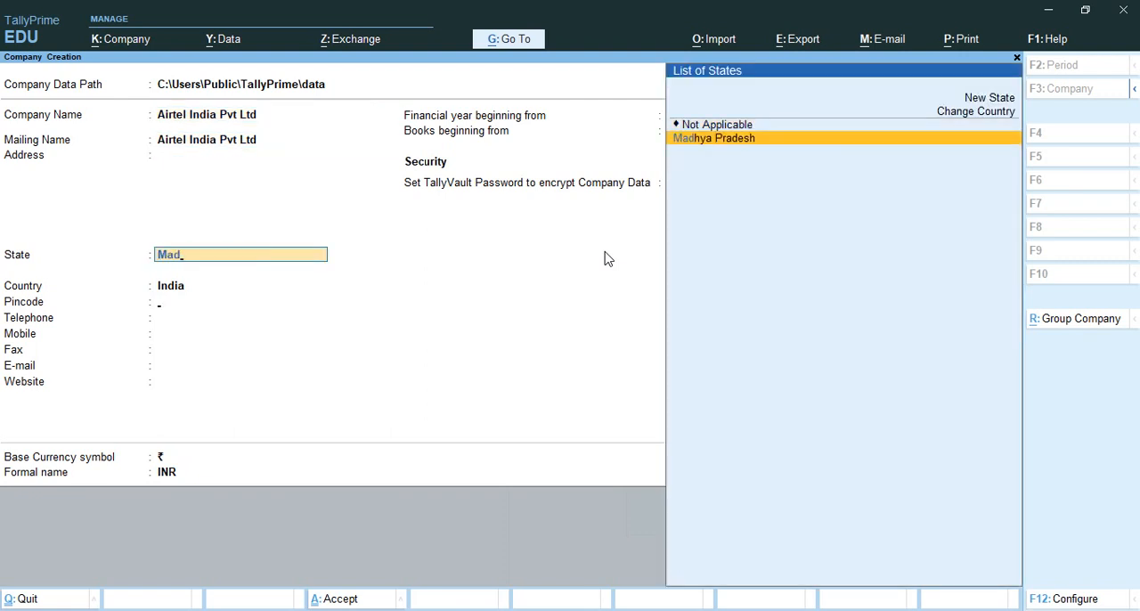
{"action": "key", "text": "Return"}
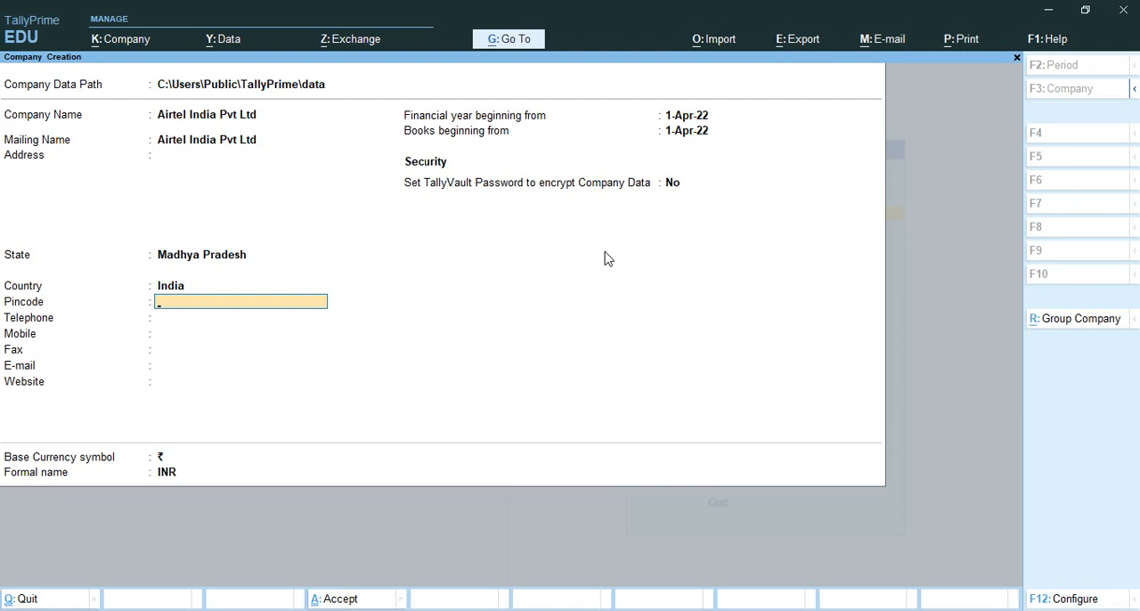
{"action": "key", "text": "Return"}
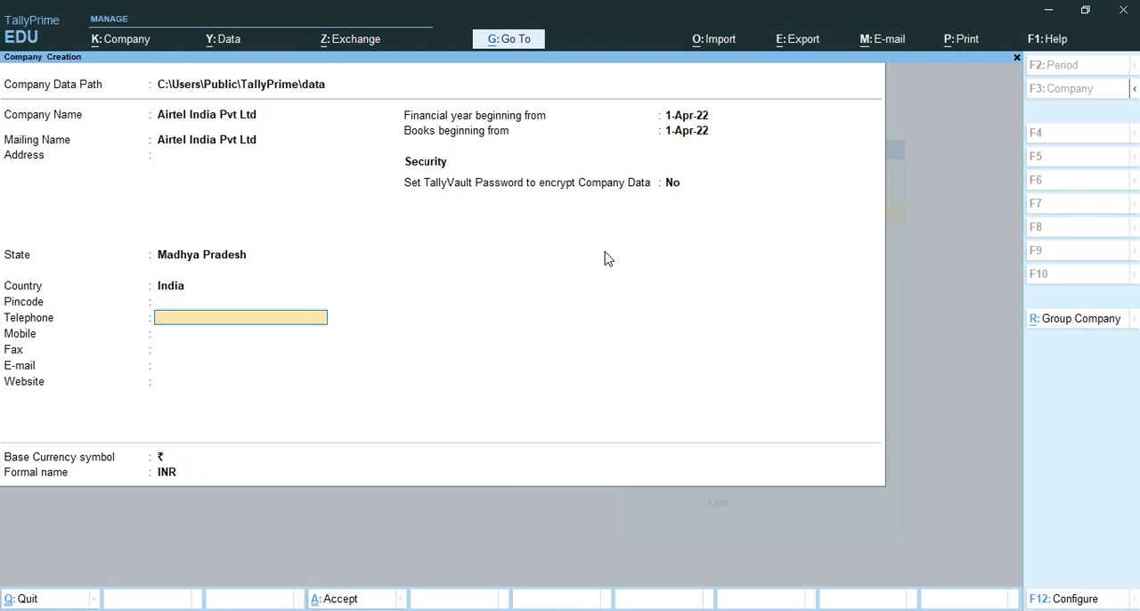
{"action": "key", "text": "Return"}
{"action": "key", "text": "Return"}
{"action": "key", "text": "Return"}
{"action": "key", "text": "Return"}
{"action": "key", "text": "Return"}
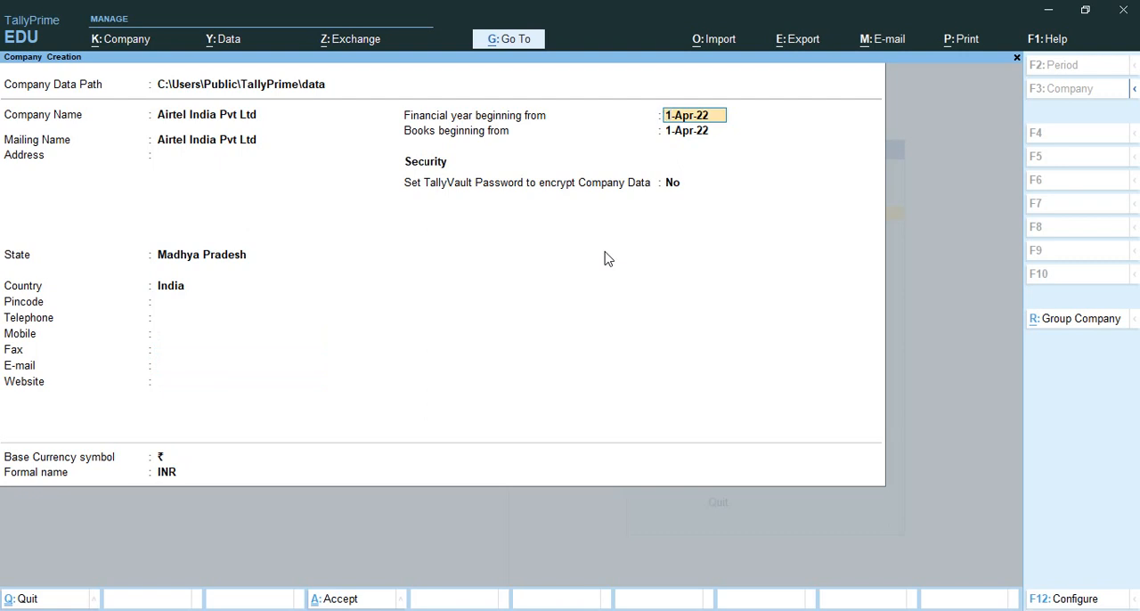
{"action": "key", "text": "Return"}
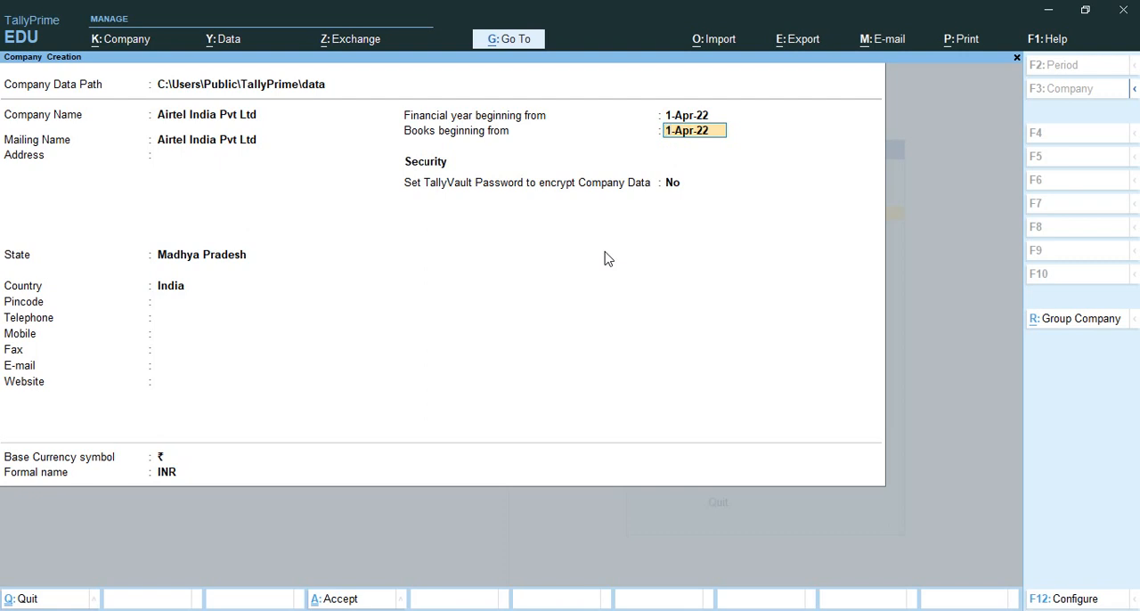
{"action": "key", "text": "Return"}
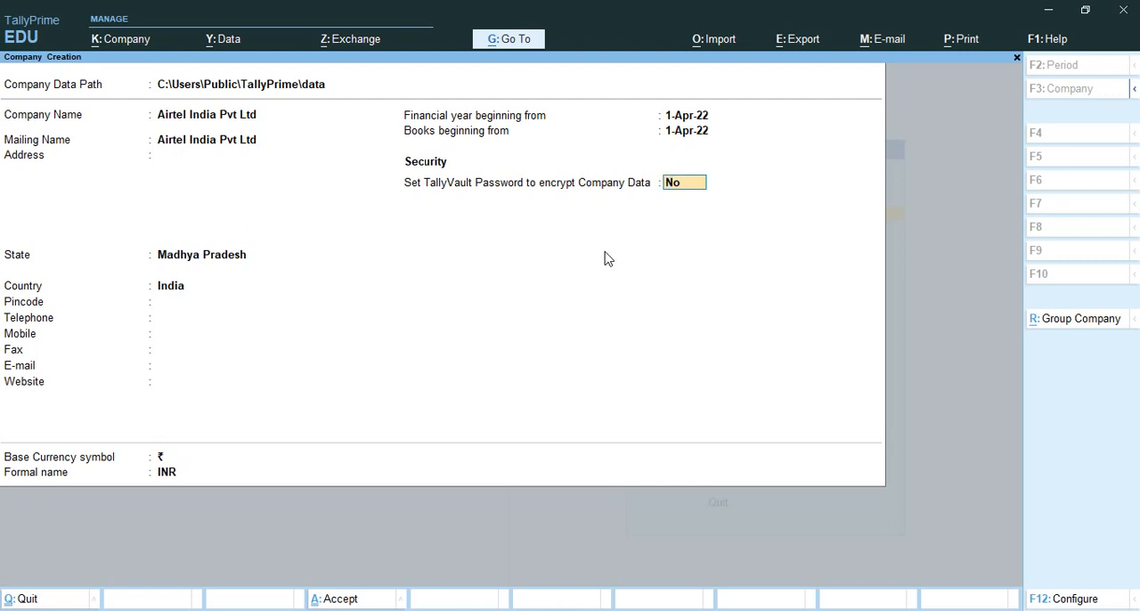
- Turn on TallyVault encryption for the company data, then enter and confirm the TallyVault password
{"action": "type", "text": "y"}
{"action": "key", "text": "Return"}
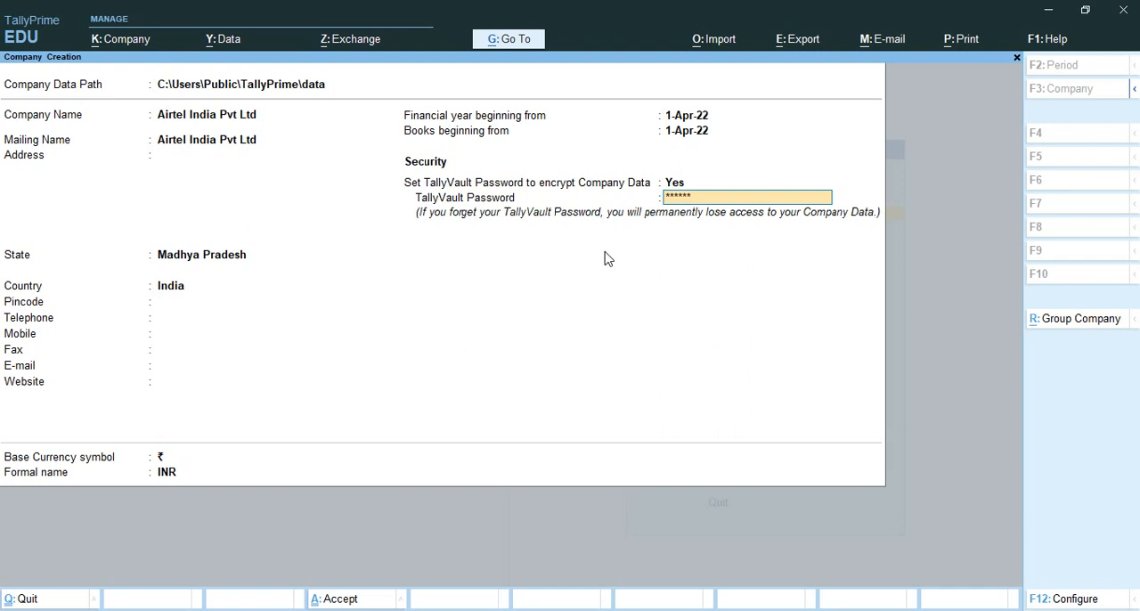
{"action": "key", "text": "Return"}
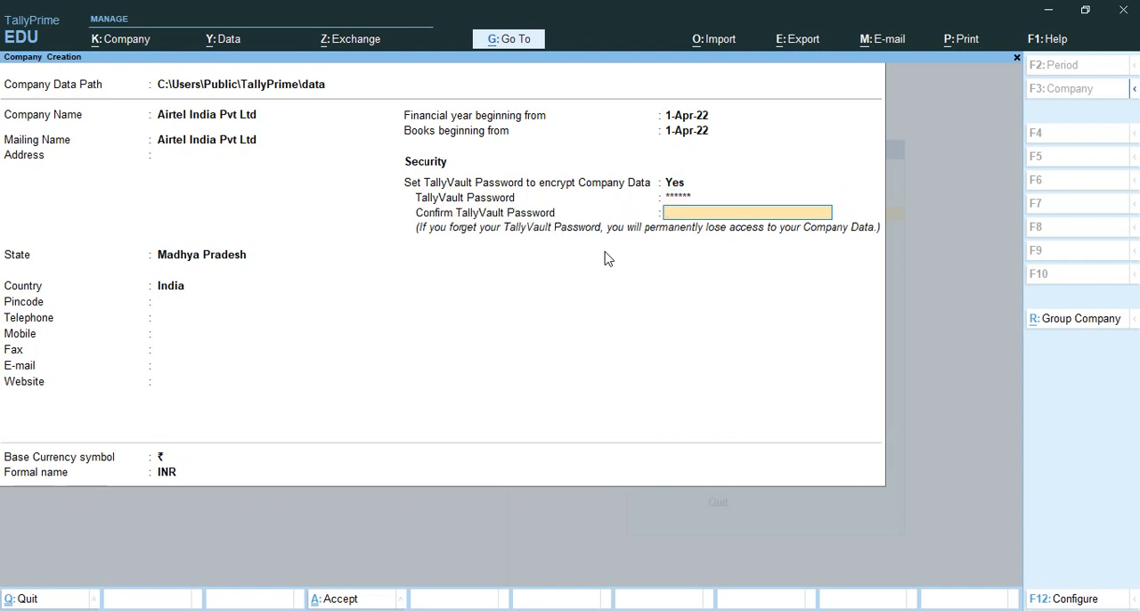
{"action": "type", "text": "******"}
{"action": "key", "text": "Return"}
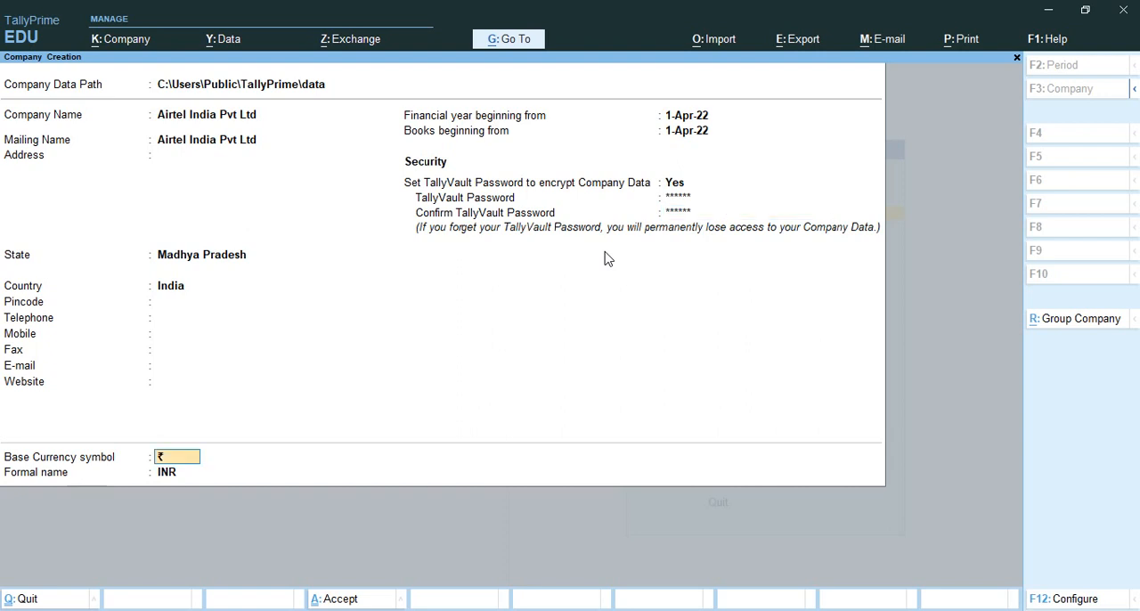
- Accept the company with ₹ and INR as base currency, and enter the TallyVault password to unlock it
{"action": "key", "text": "Return"}
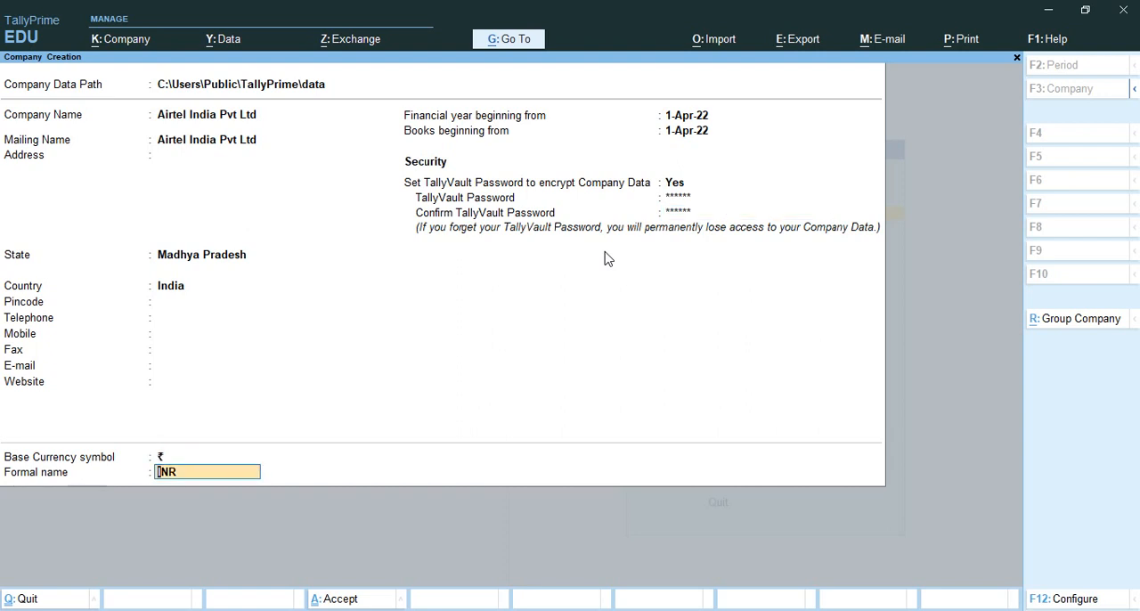
{"action": "key", "text": "Return"}
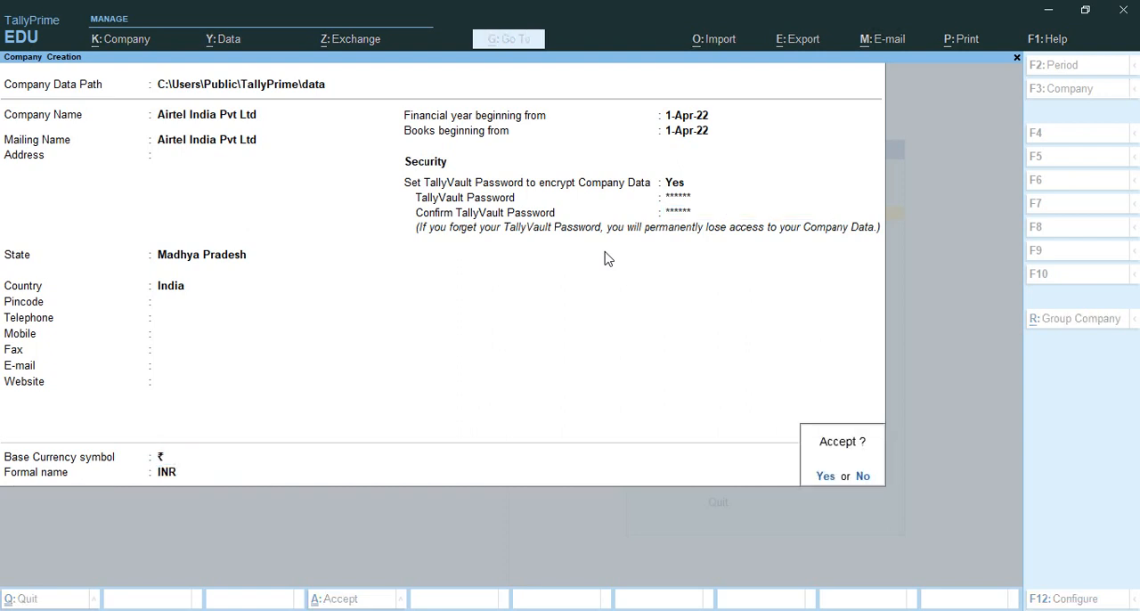
{"action": "key", "text": "Return"}
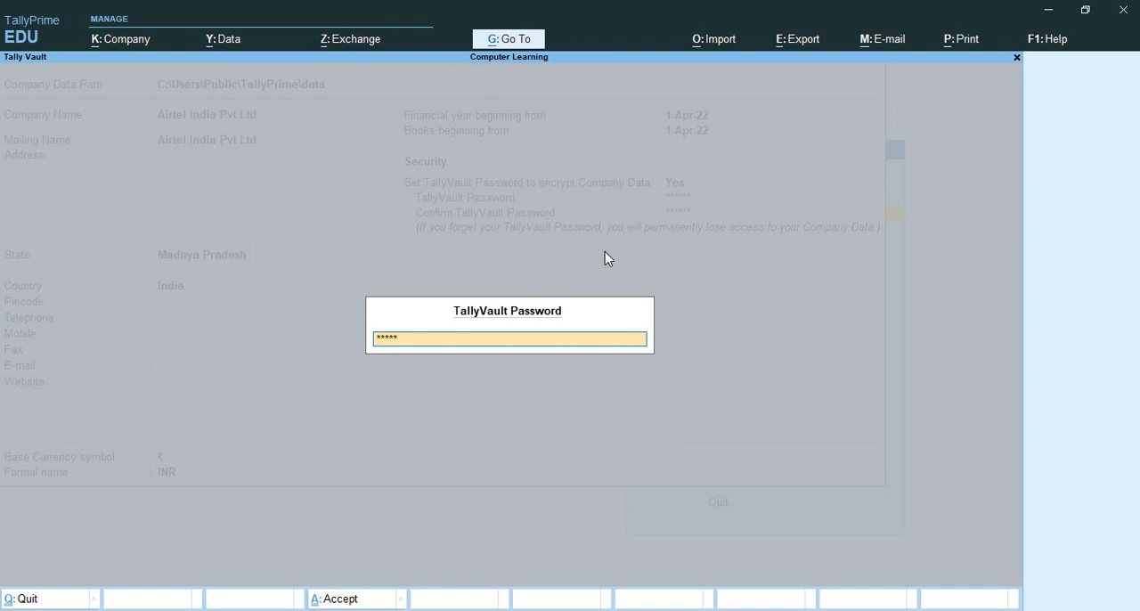
{"action": "key", "text": "Return"}
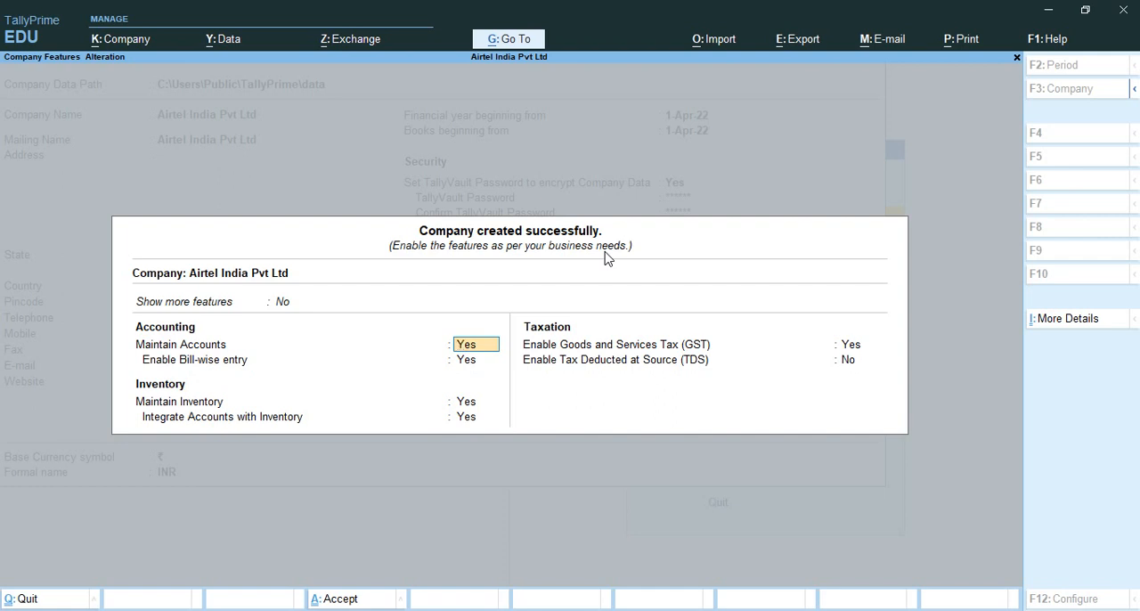
- Disable Goods and Services Tax (GST) in the company features, keep the other features as set and save them
{"action": "key", "text": "Return"}
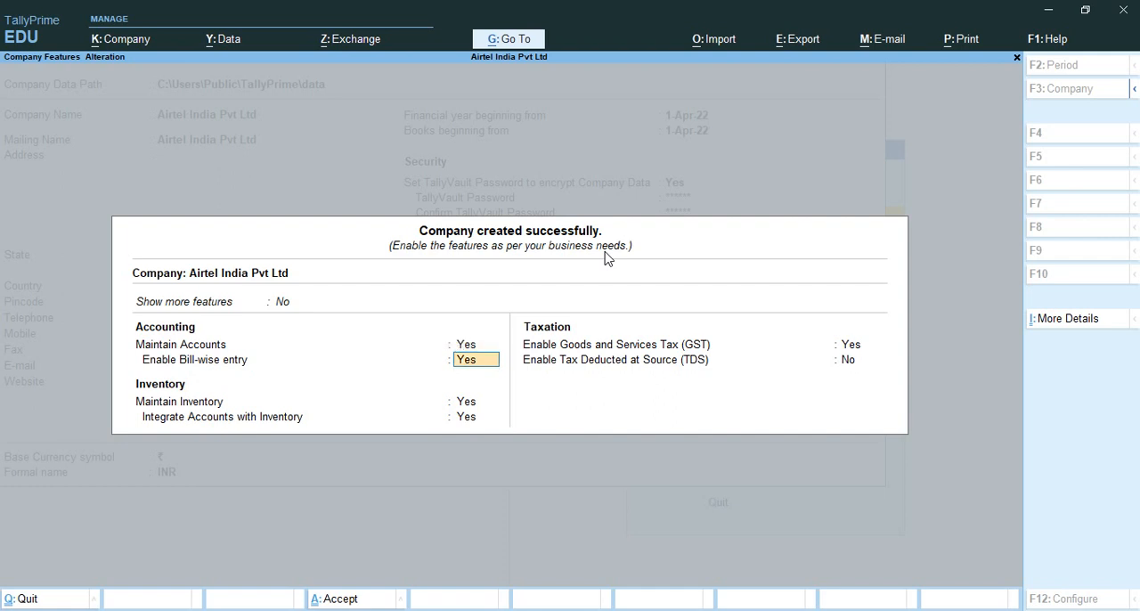
{"action": "key", "text": "Return"}
{"action": "key", "text": "Return"}
{"action": "key", "text": "Return"}
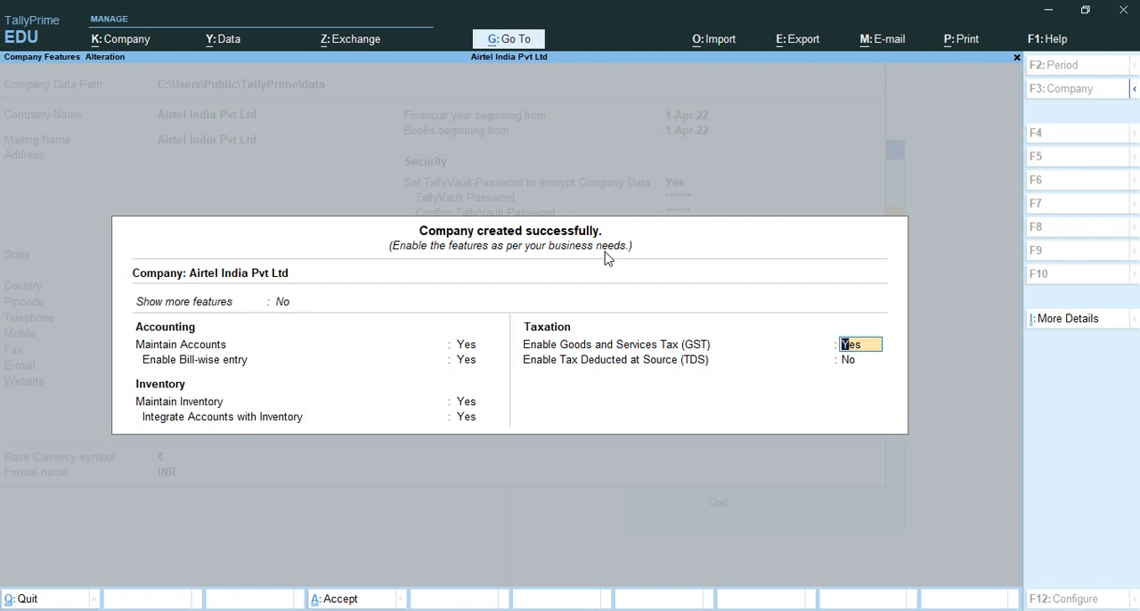
{"action": "type", "text": "n"}
{"action": "key", "text": "Return"}
{"action": "key", "text": "Return"}
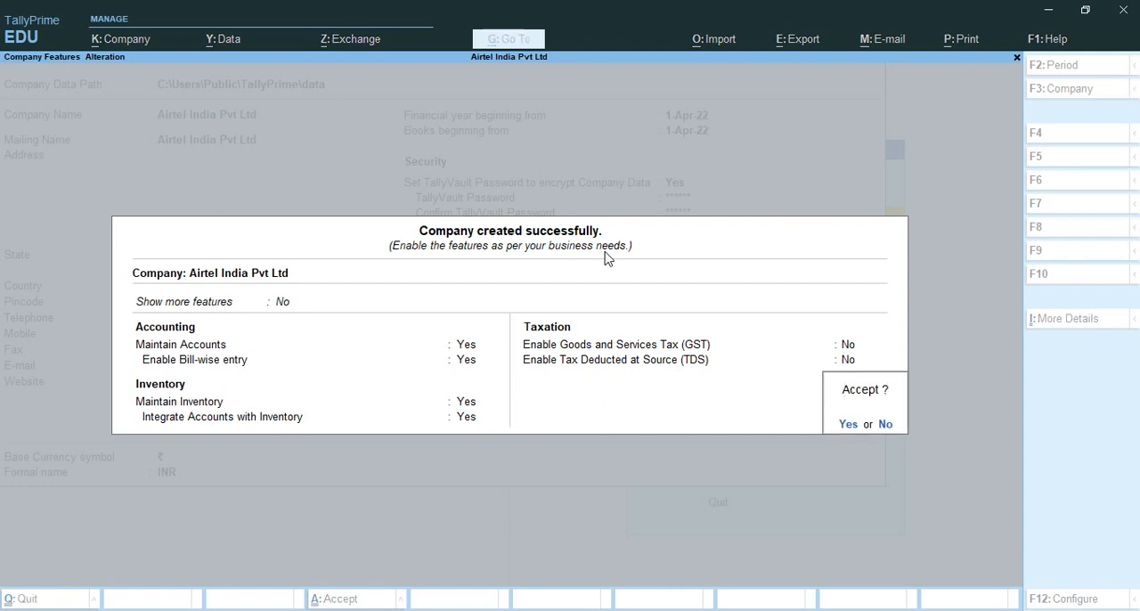
{"action": "key", "text": "Return"}
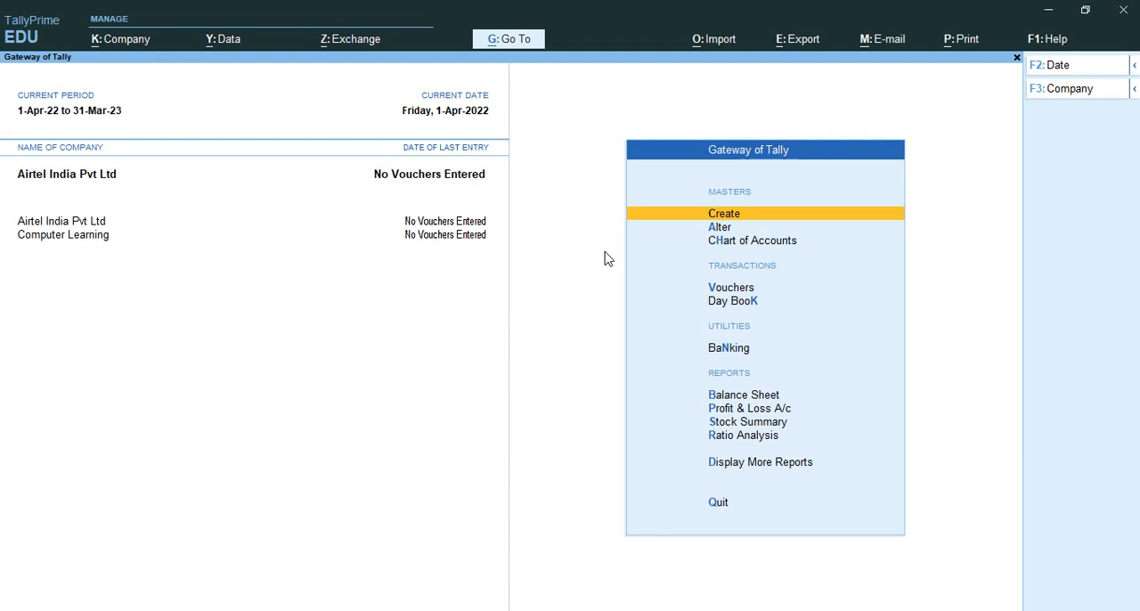
- Shut the company Airtel India Pvt Ltd
{"action": "key", "text": "F3"}
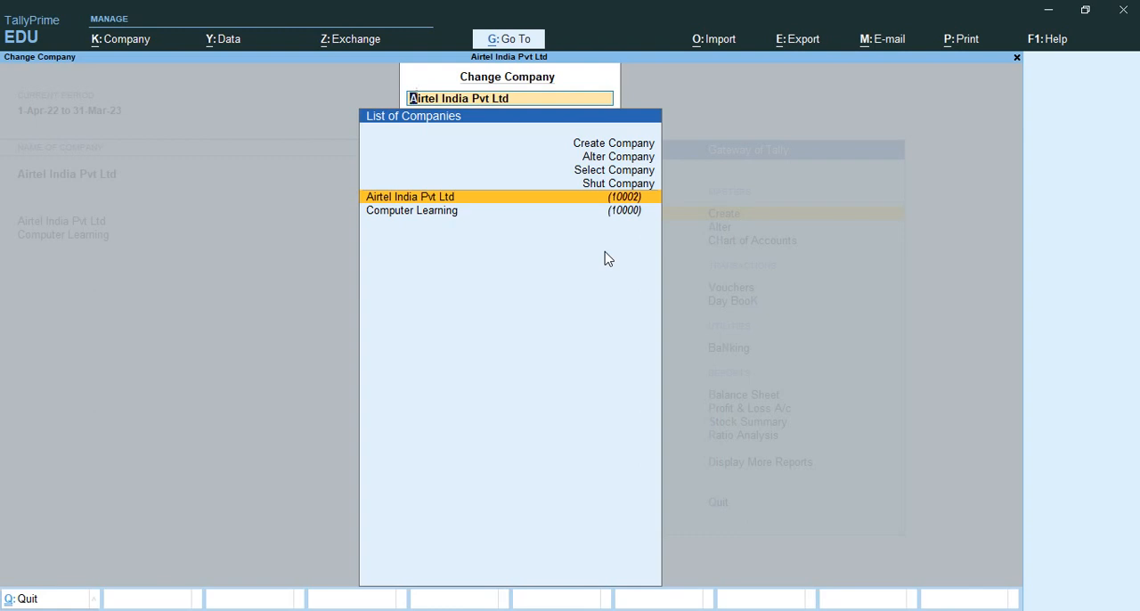
{"action": "key", "text": "Up"}
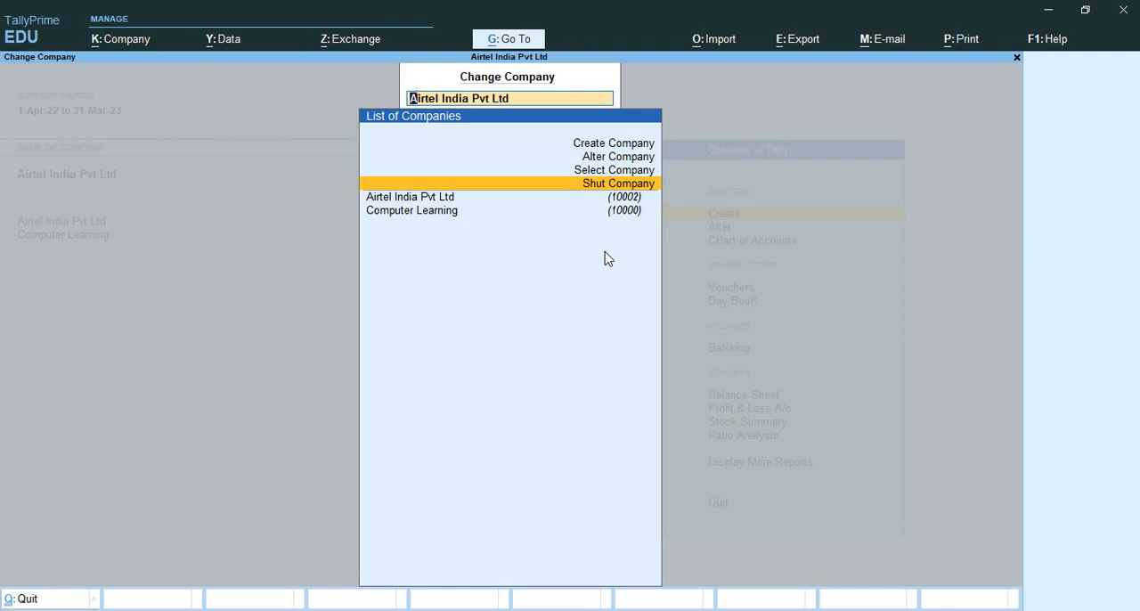
{"action": "key", "text": "Return"}
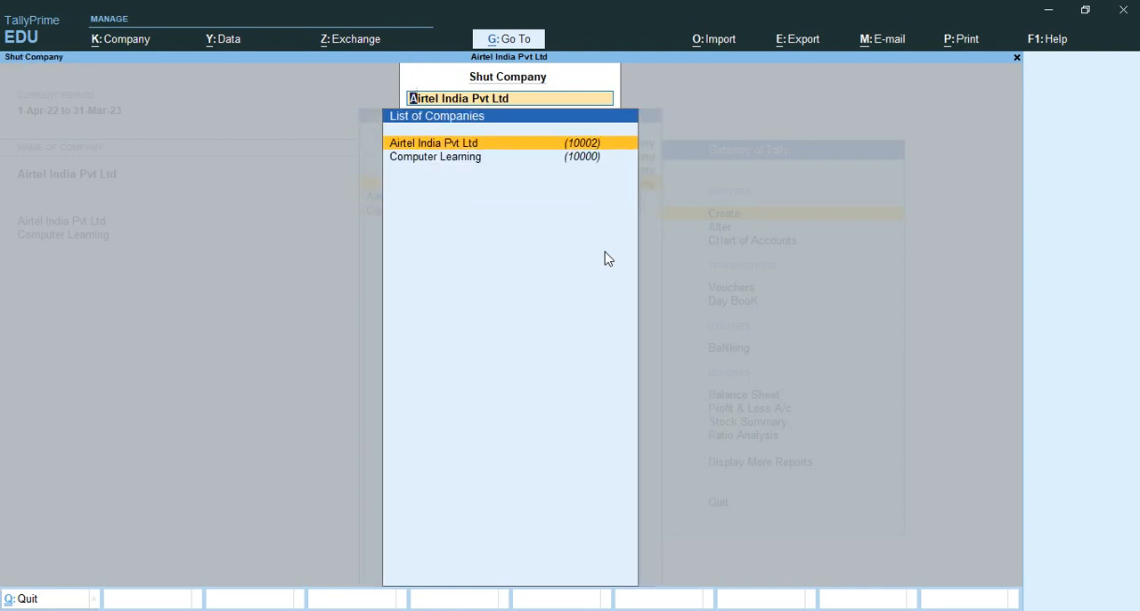
{"action": "key", "text": "Return"}
{"action": "key", "text": "Return"}
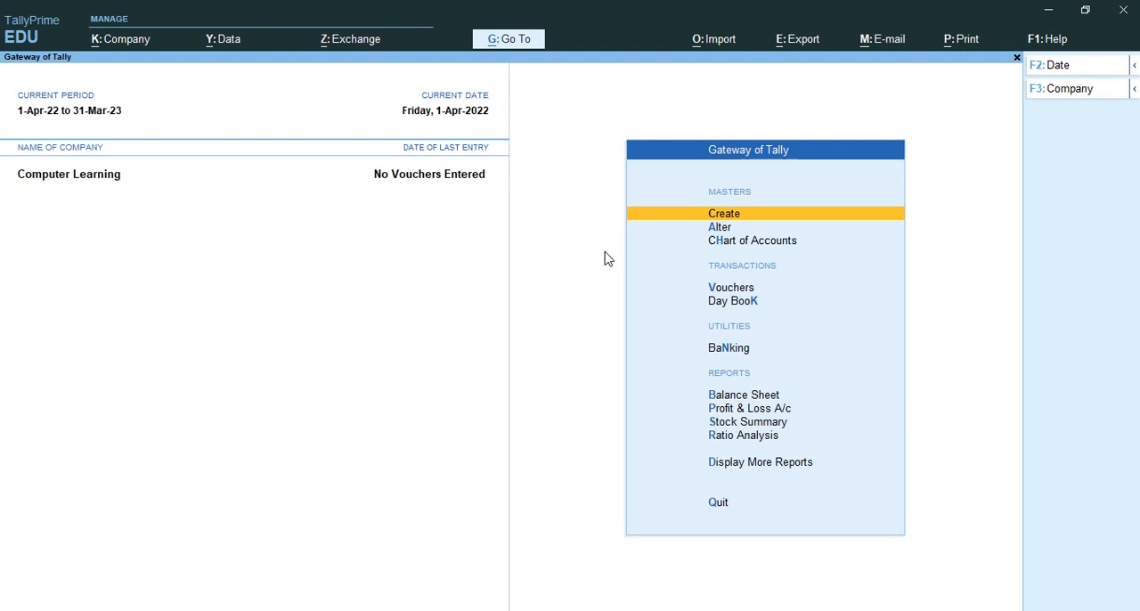
- Open the list of companies available for selection in the data folder
{"action": "key", "text": "F3"}
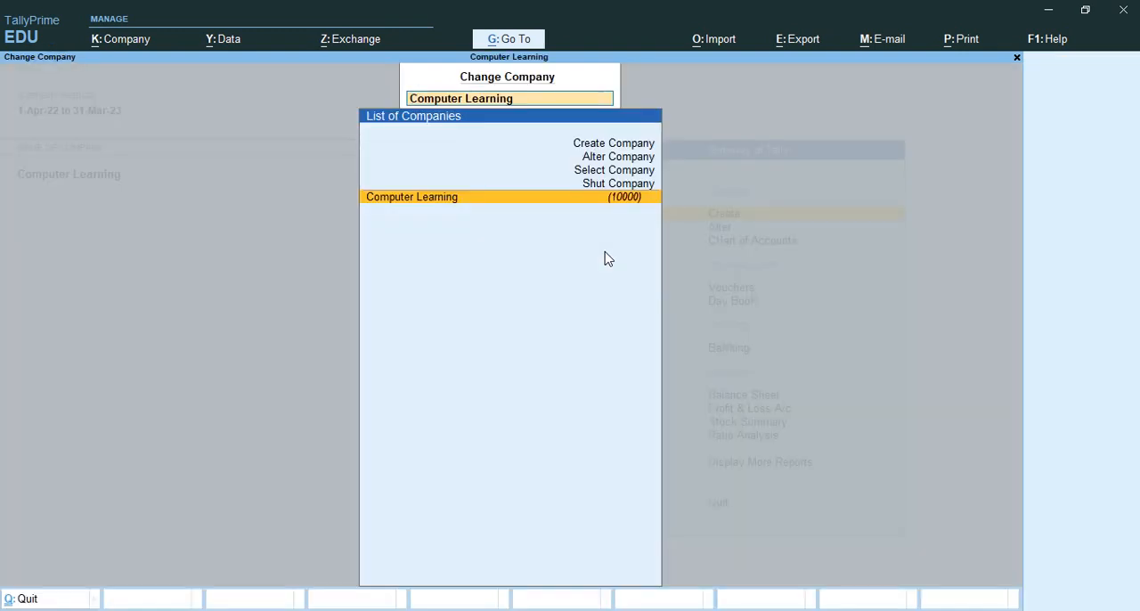
{"action": "key", "text": "Up"}
{"action": "key", "text": "Up"}
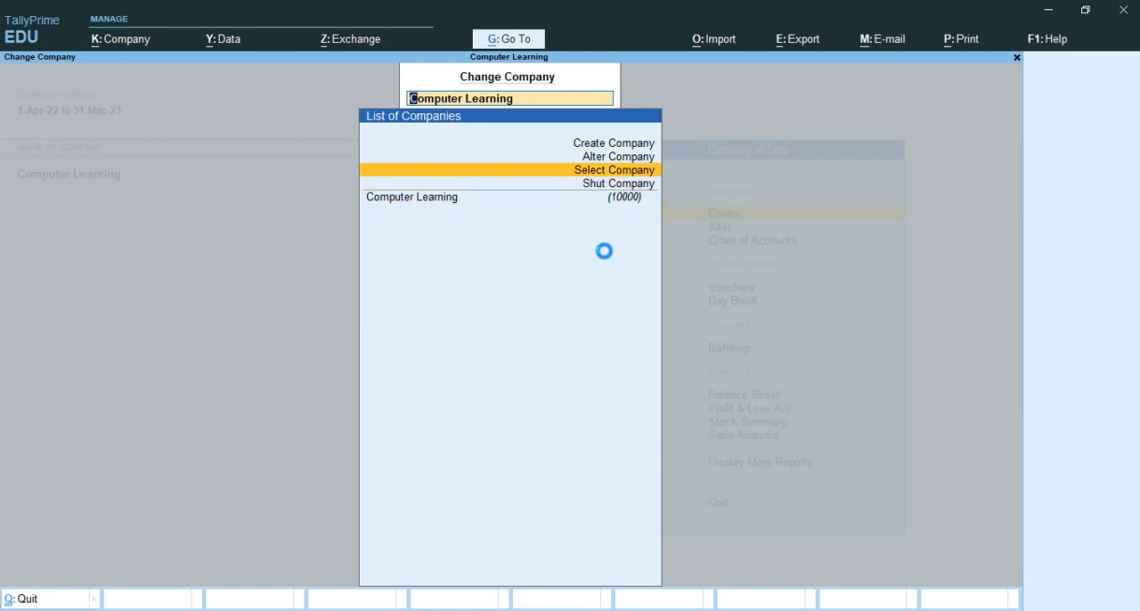
{"action": "key", "text": "Return"}
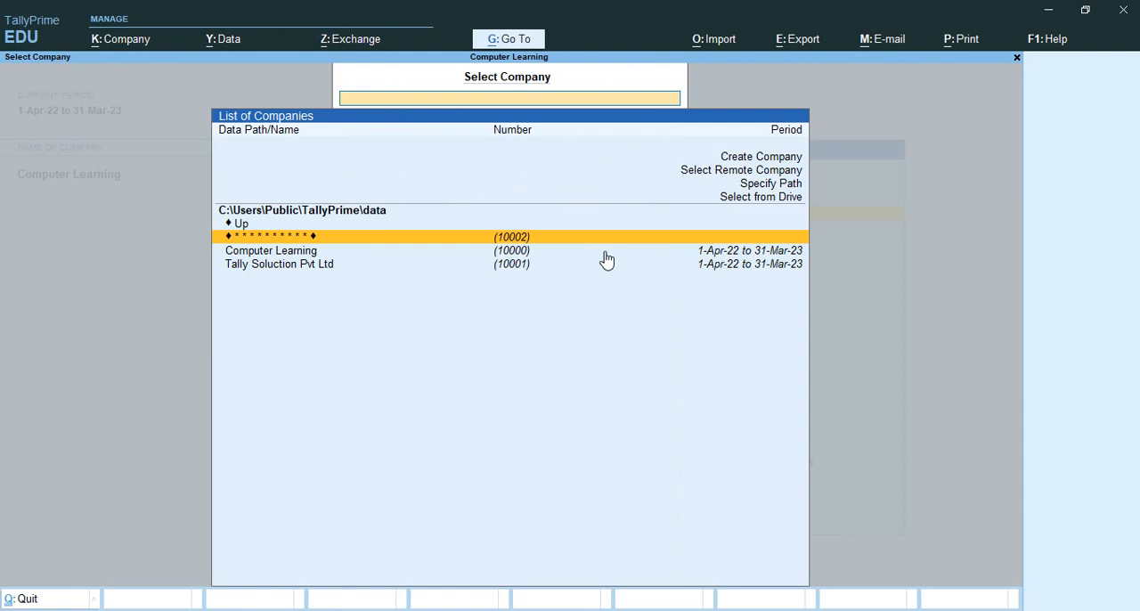
- Examine how the encrypted company is listed compared with Computer Learning and Tally Soluction Pvt Ltd
{"action": "key", "text": "Down"}
{"action": "key", "text": "Down"}
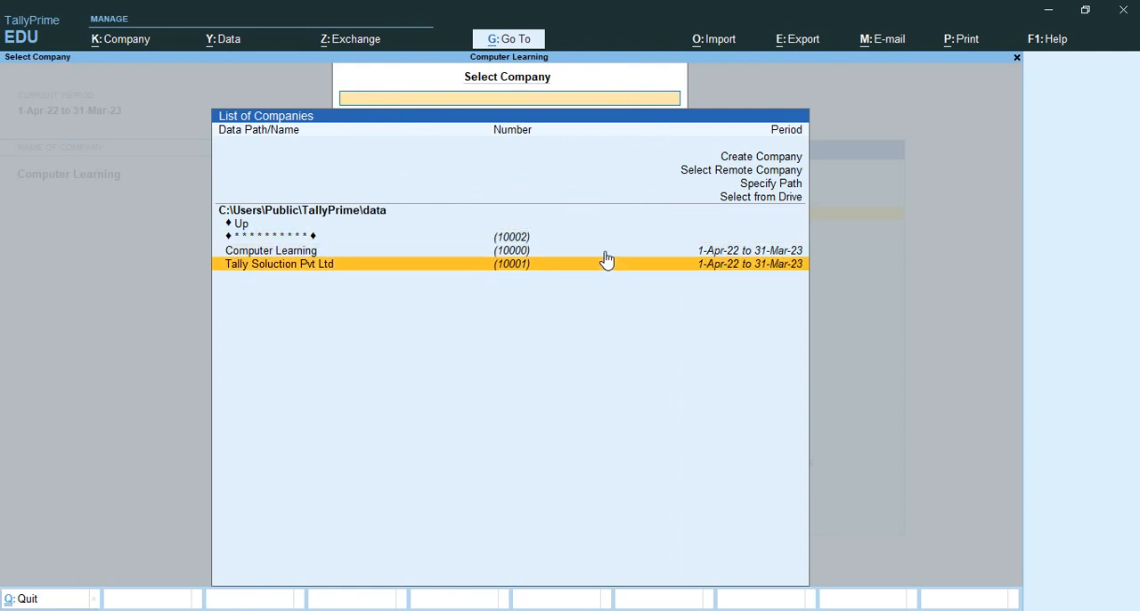
{"action": "key", "text": "Up"}
{"action": "key", "text": "Up"}
{"action": "key", "text": "Down"}
{"action": "key", "text": "Down"}
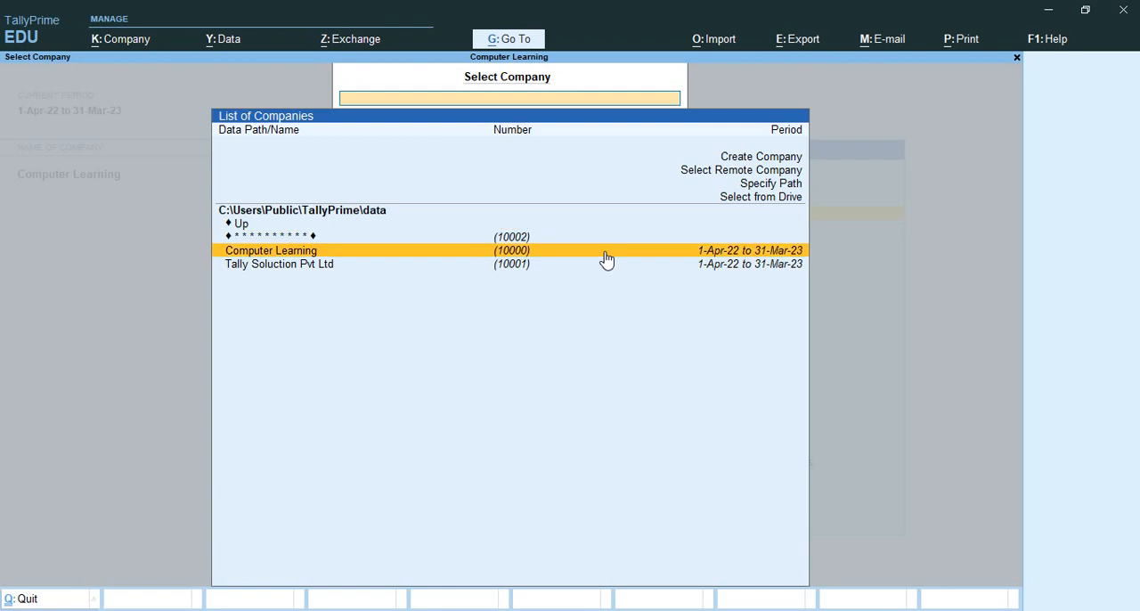
{"action": "key", "text": "Up"}
{"action": "key", "text": "Up"}
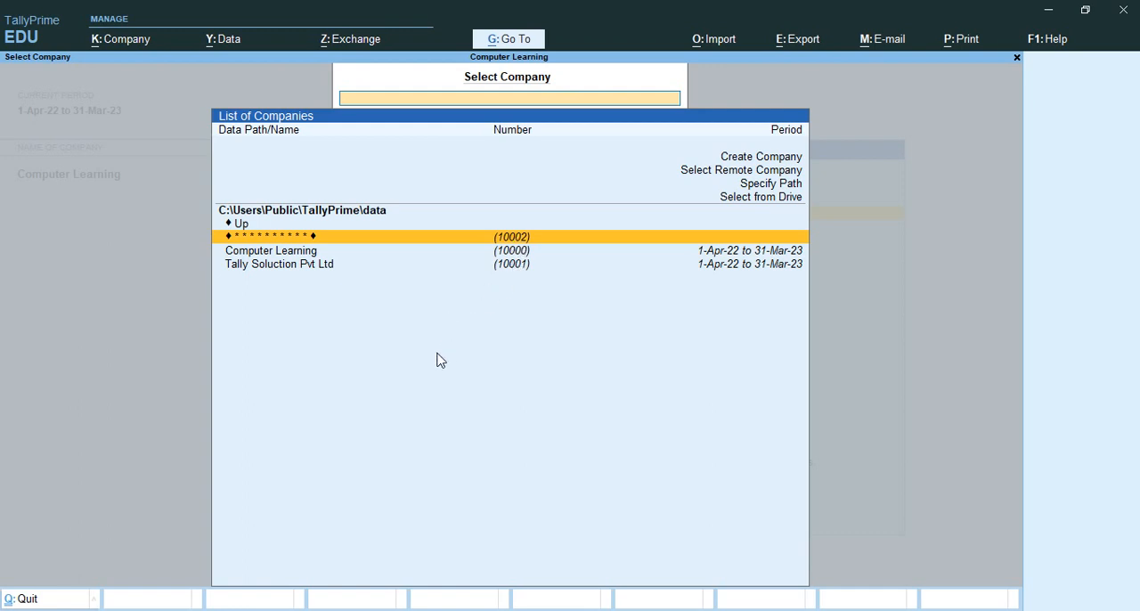
{"action": "left_click", "coordinate": [428, 254]}
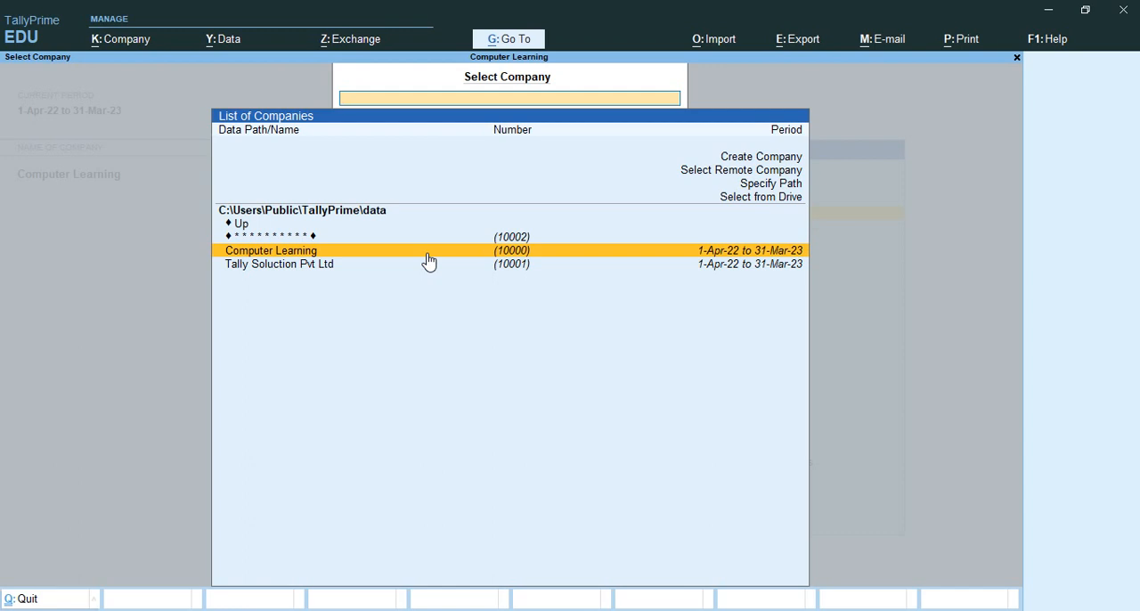
{"action": "key", "text": "Down"}
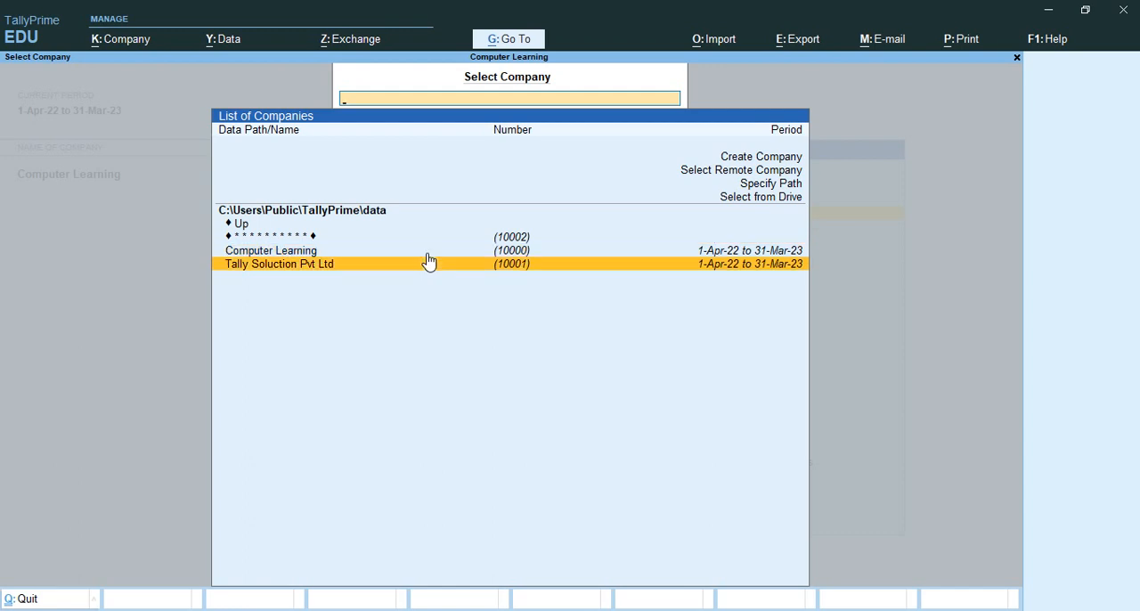
- Select the encrypted company with the masked name and enter its TallyVault password to open it
{"action": "key", "text": "Up"}
{"action": "key", "text": "Up"}
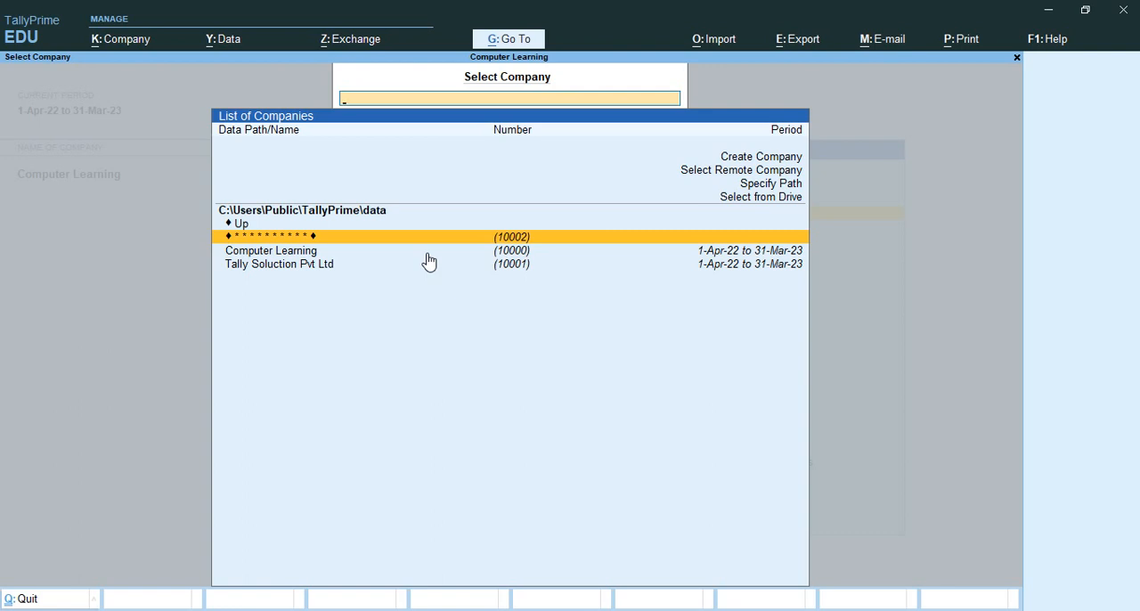
{"action": "left_click", "coordinate": [554, 237]}
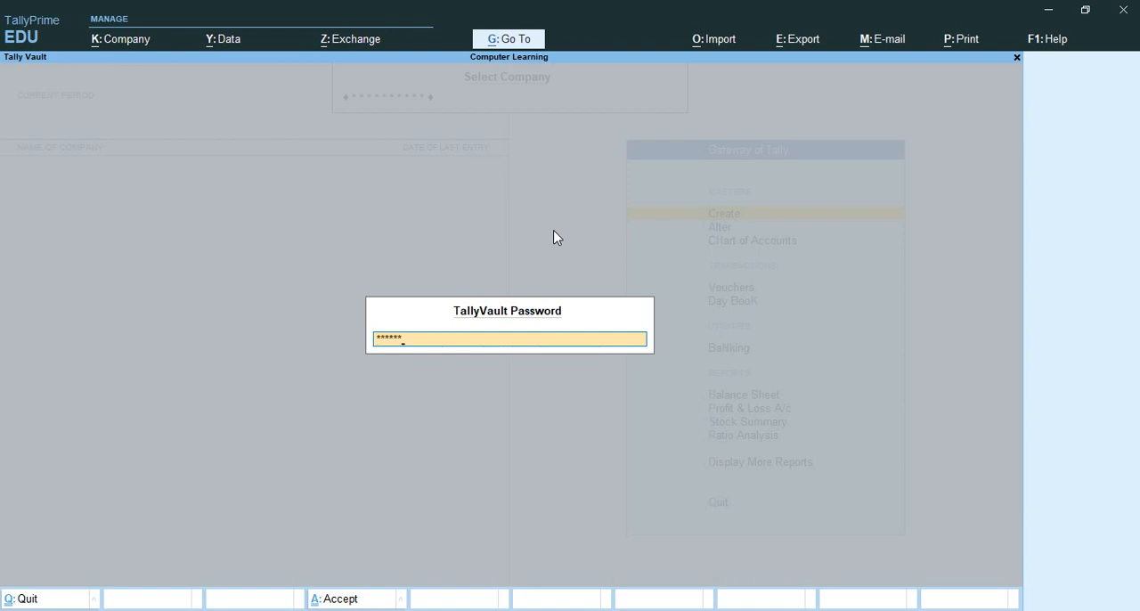
{"action": "key", "text": "Return"}
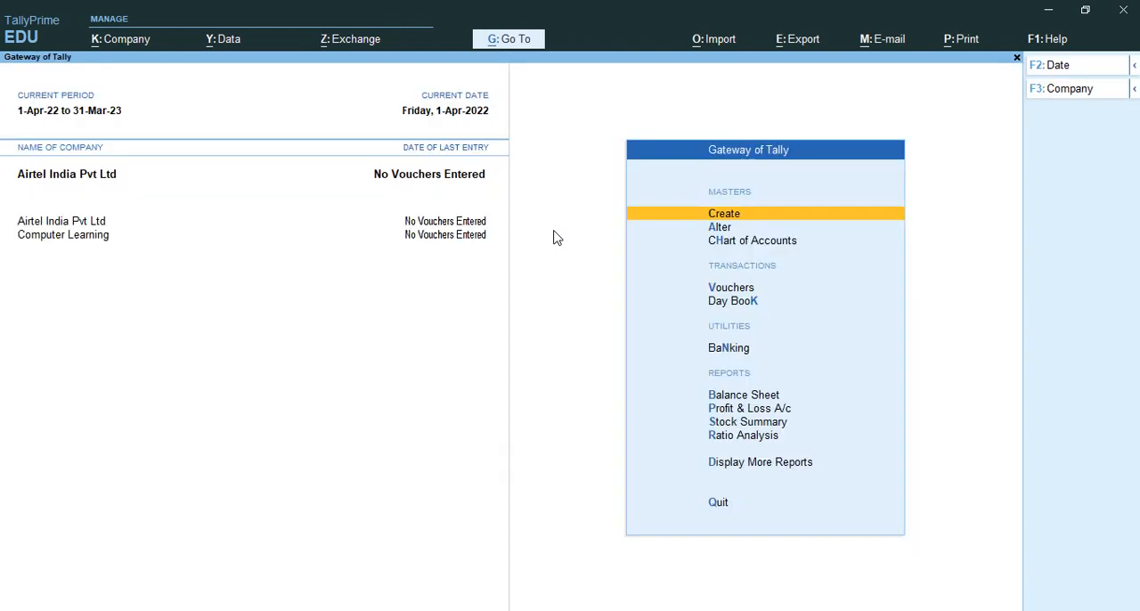